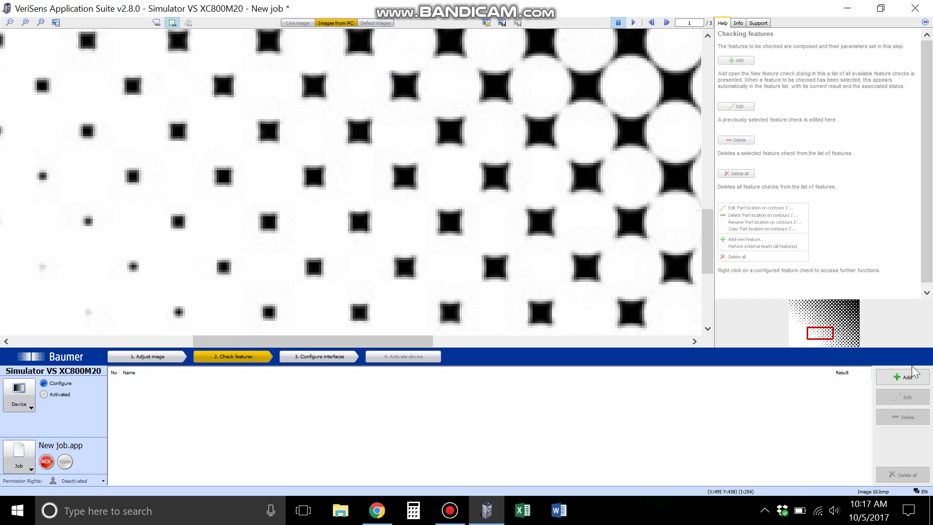
Add a Count areas feature check with a rectangular search area enclosing the group of eight dark squares.
left_click(906, 377)
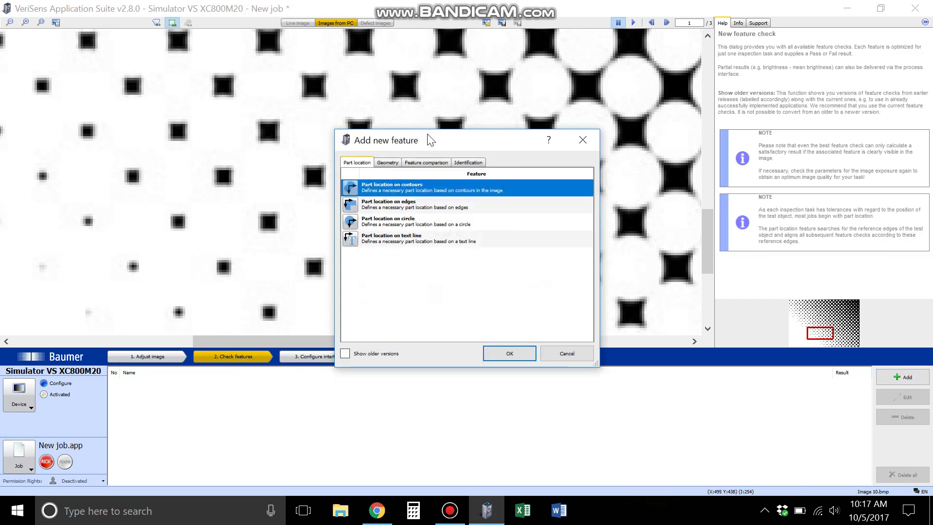
left_click(426, 162)
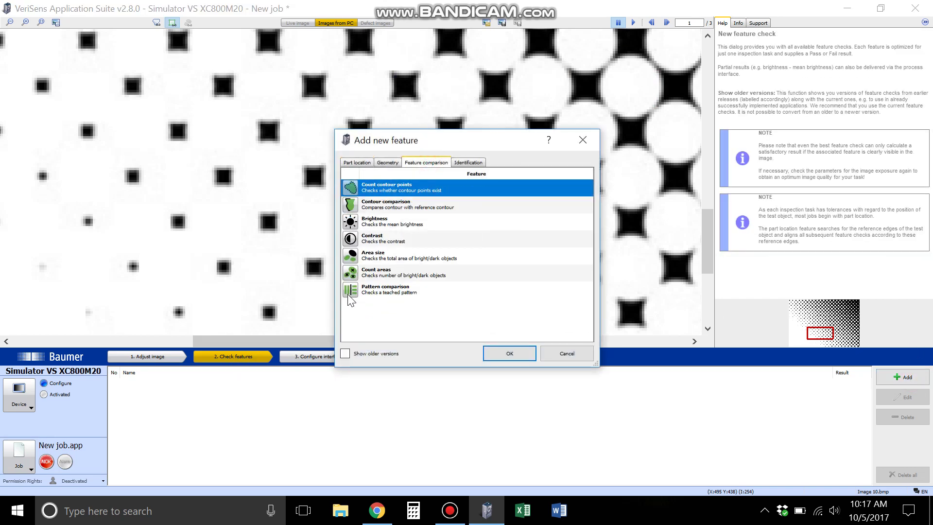
double_click(378, 281)
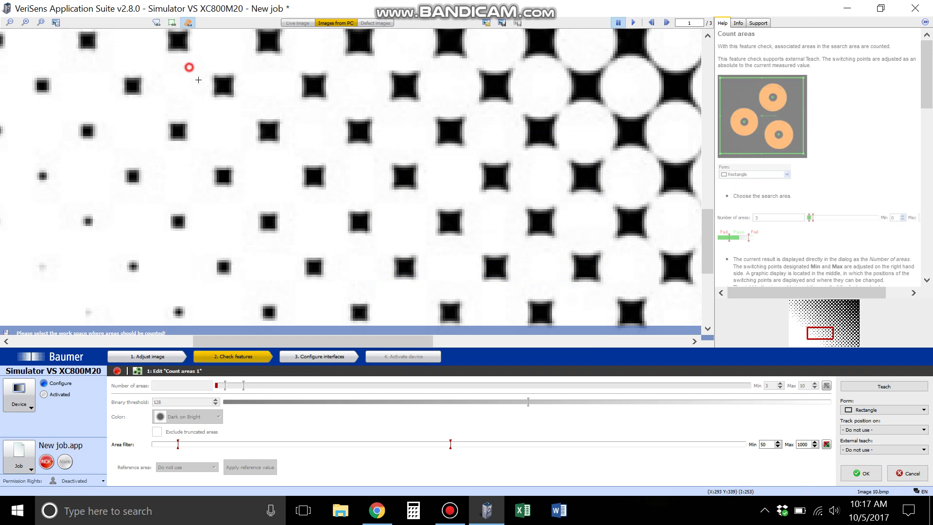
left_click_drag(189, 67, 366, 227)
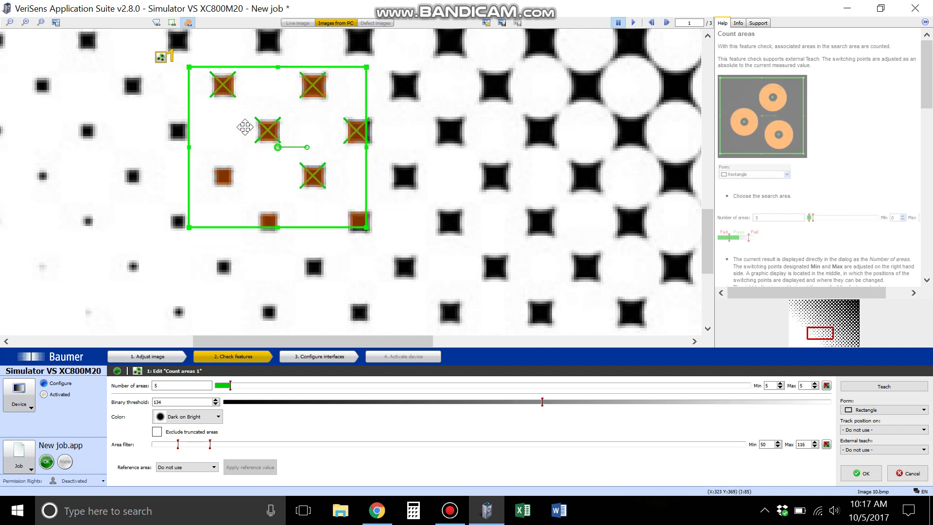
left_click_drag(189, 147, 203, 152)
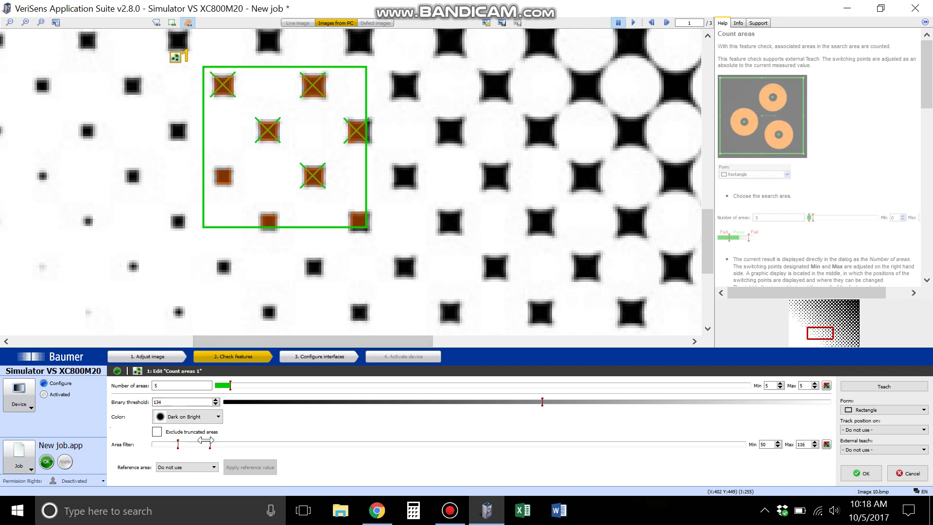
Test different lower limits of the area filter and set its minimum to 32.
left_click(174, 445)
left_click_drag(174, 445, 170, 445)
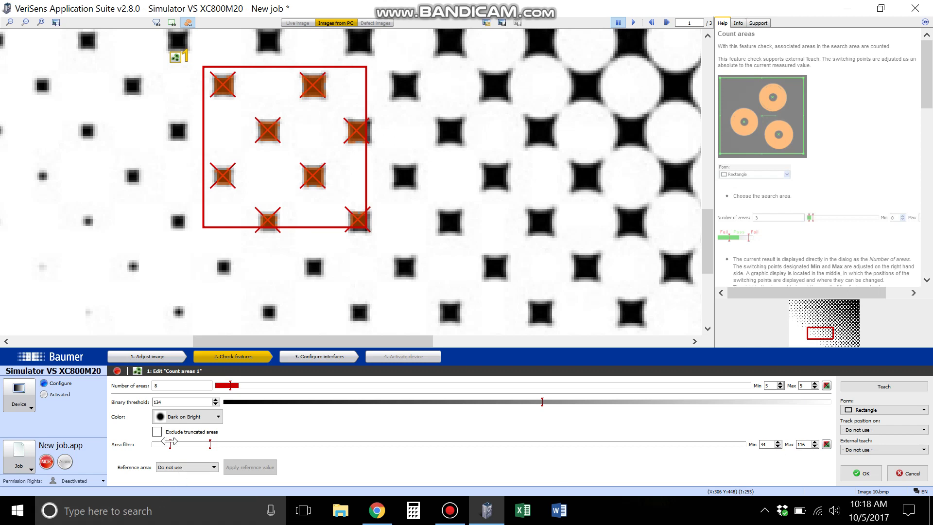
left_click_drag(170, 444, 179, 444)
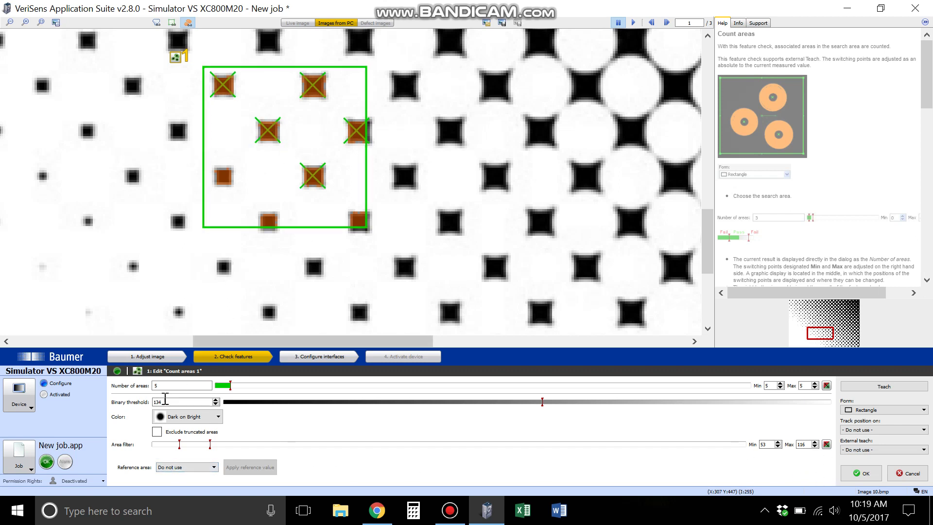
left_click_drag(179, 444, 169, 443)
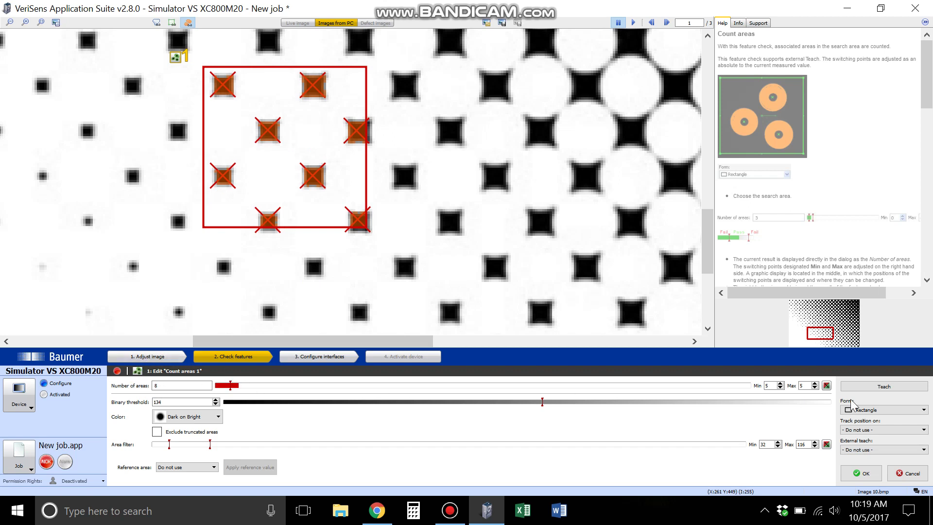
Teach the check and widen the permitted number of areas to a minimum of 3 and a maximum of 24.
left_click(884, 388)
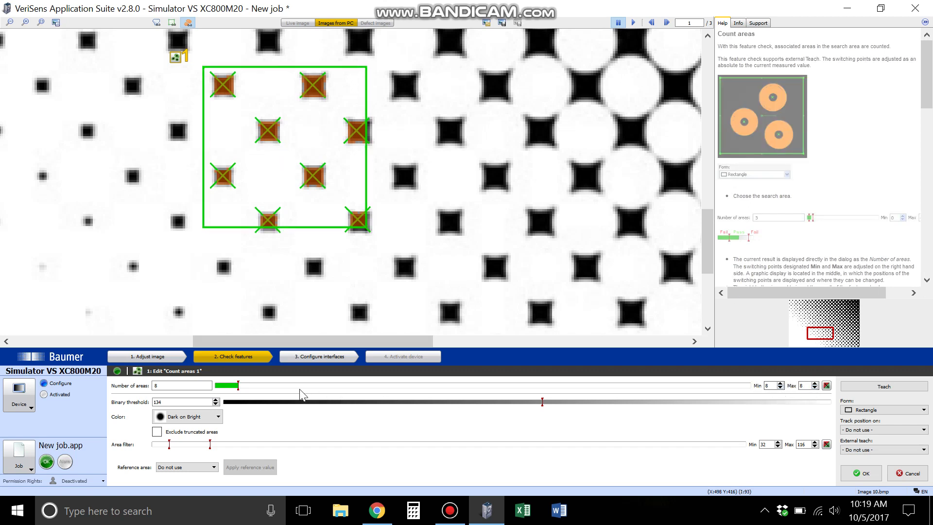
mouse_move(238, 385)
left_mouse_down()
mouse_move(280, 385)
mouse_move(227, 388)
left_mouse_up()
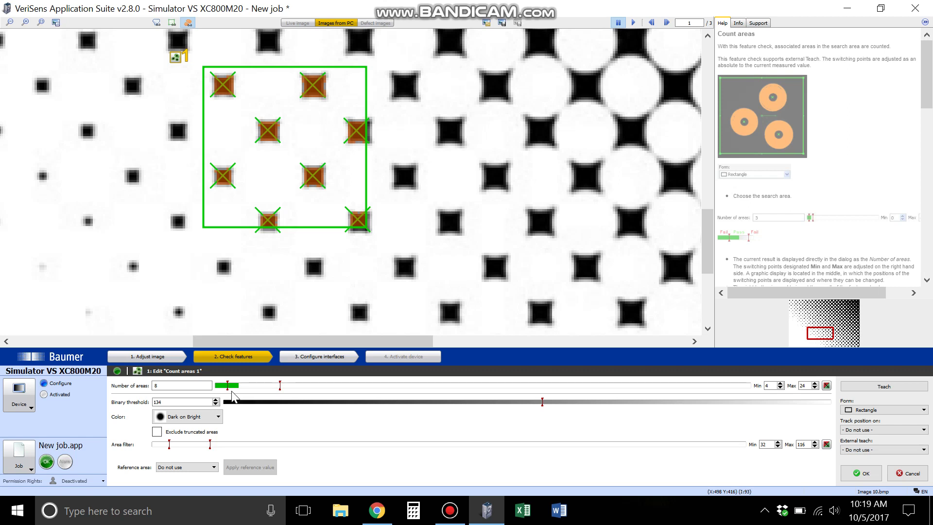
left_click_drag(227, 385, 225, 385)
Try binary thresholds of 57 and 131 on the magnified squares and set the threshold to 161.
left_click_drag(542, 404, 540, 405)
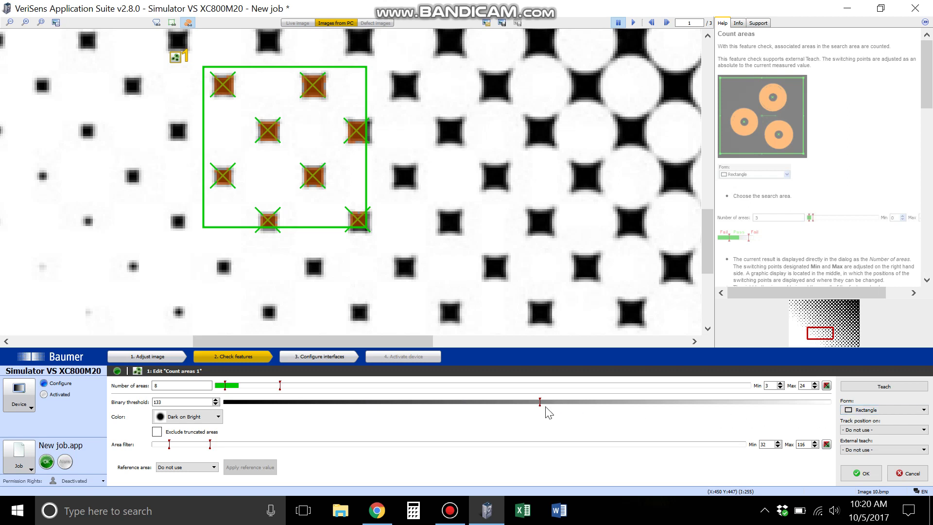
left_click_drag(539, 401, 361, 408)
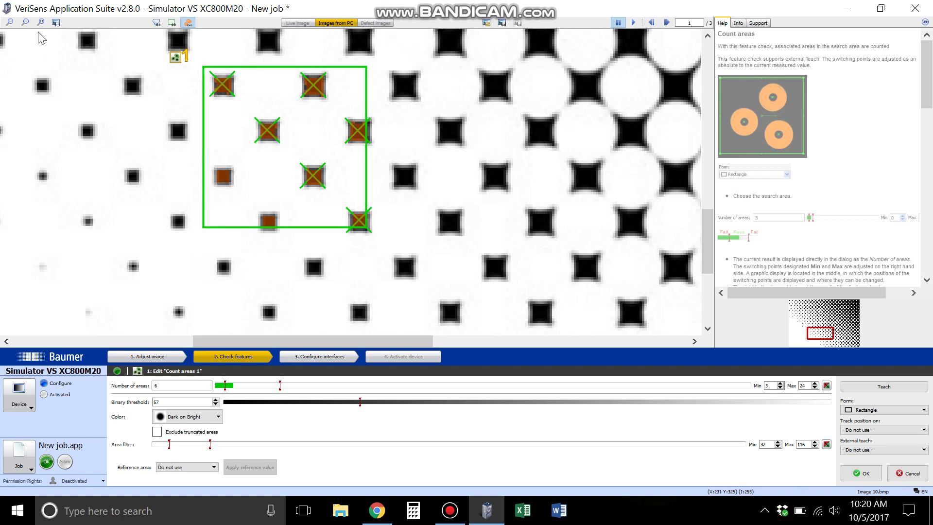
left_click(25, 22)
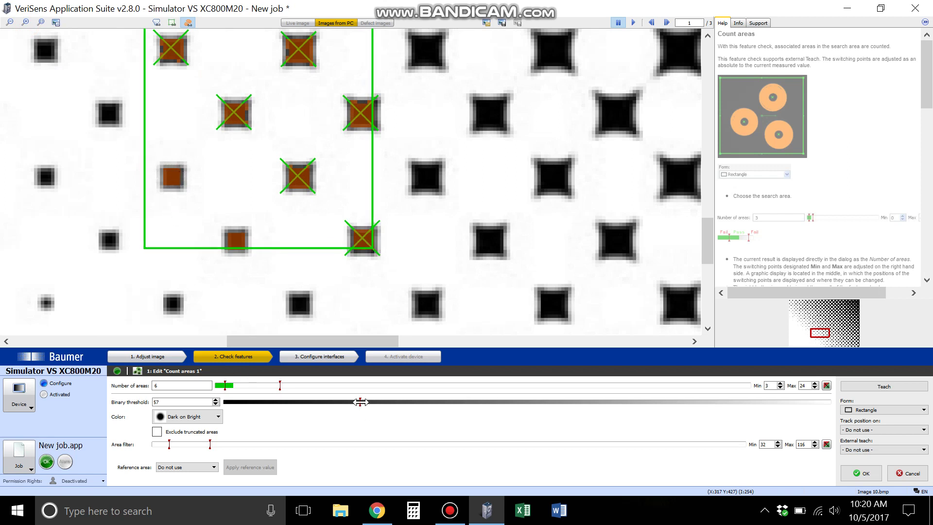
left_click_drag(360, 401, 536, 401)
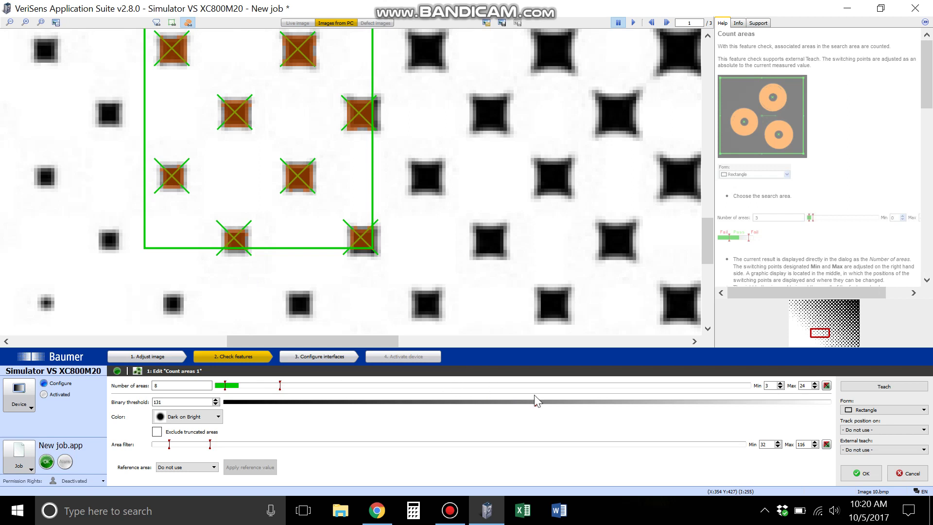
left_click_drag(537, 405, 607, 401)
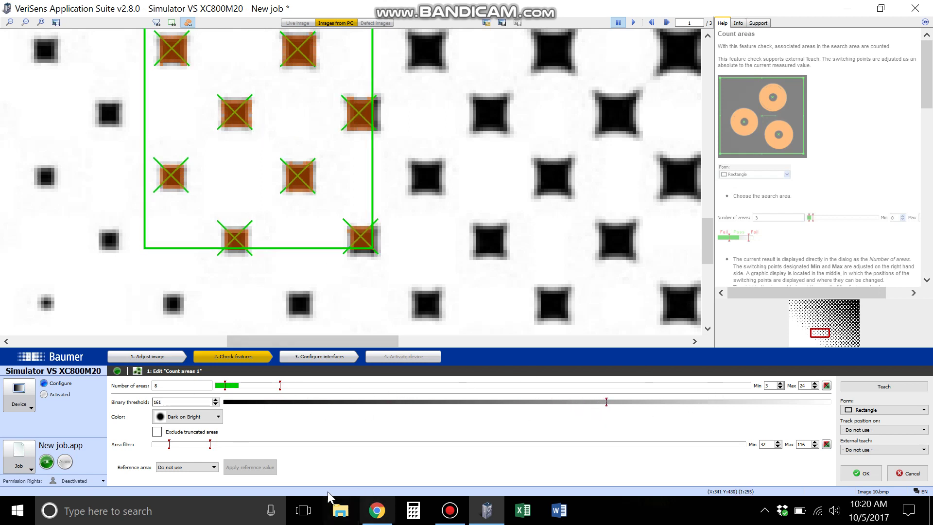
Switch the color to Bright on Dark and raise the area filter's maximum to 7576.
left_click(198, 417)
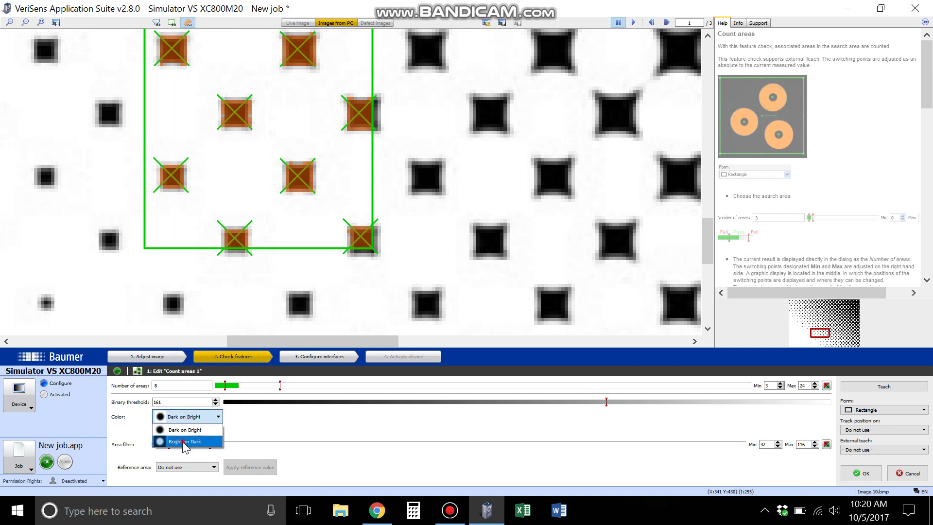
left_click(184, 442)
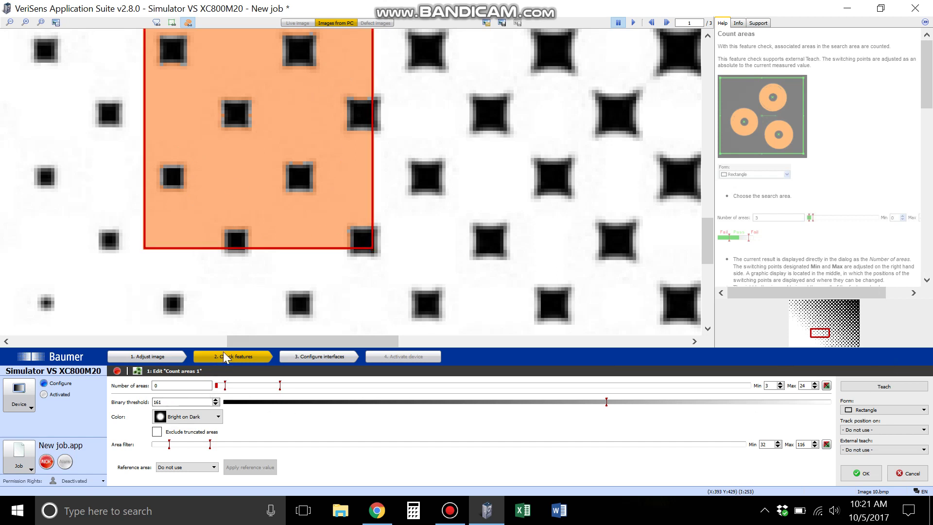
scroll(300, 176, "up", 1)
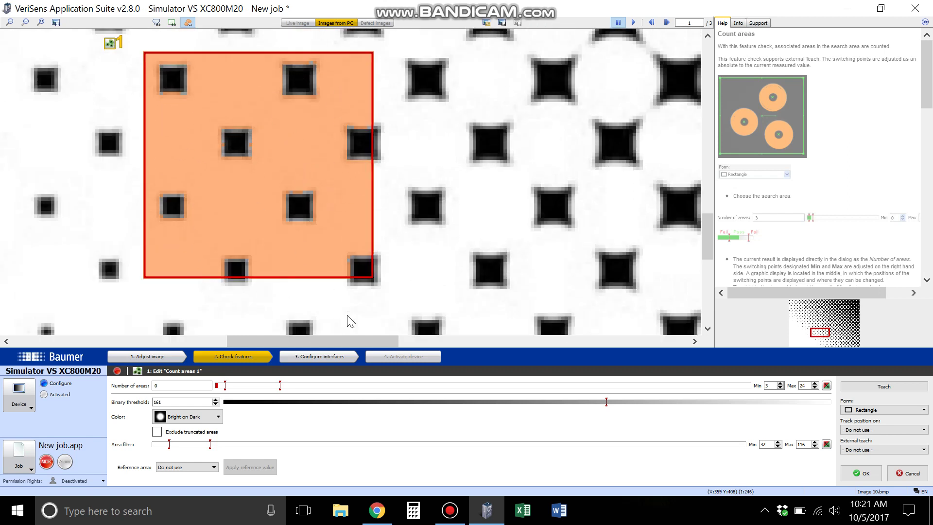
scroll(327, 329, "down", 1)
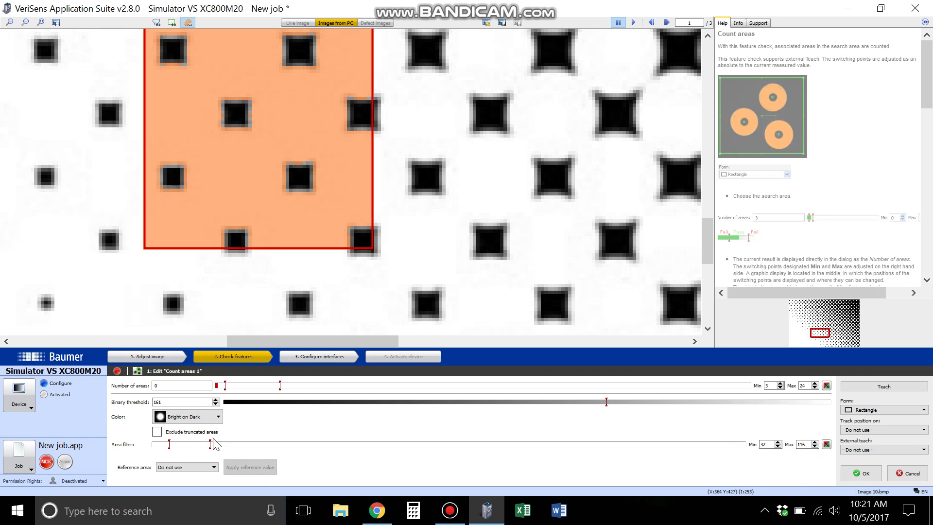
left_click_drag(209, 443, 707, 452)
left_click(258, 138)
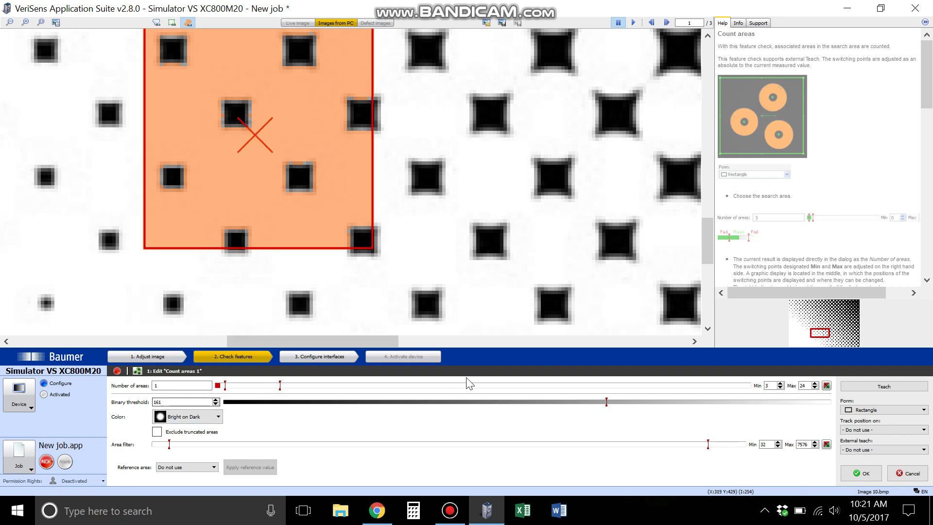
Teach the check again and raise the maximum number of areas to 20.
left_click(878, 387)
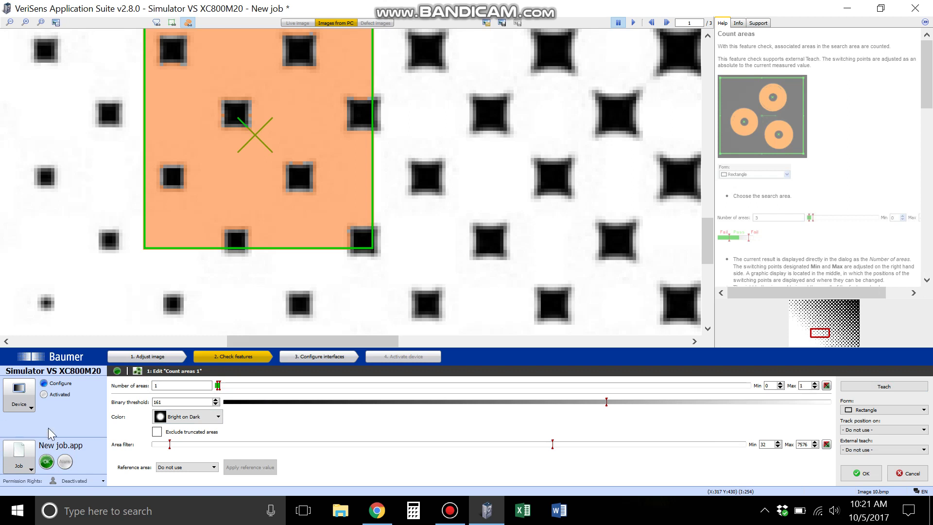
left_click_drag(222, 387, 270, 386)
left_click(262, 140)
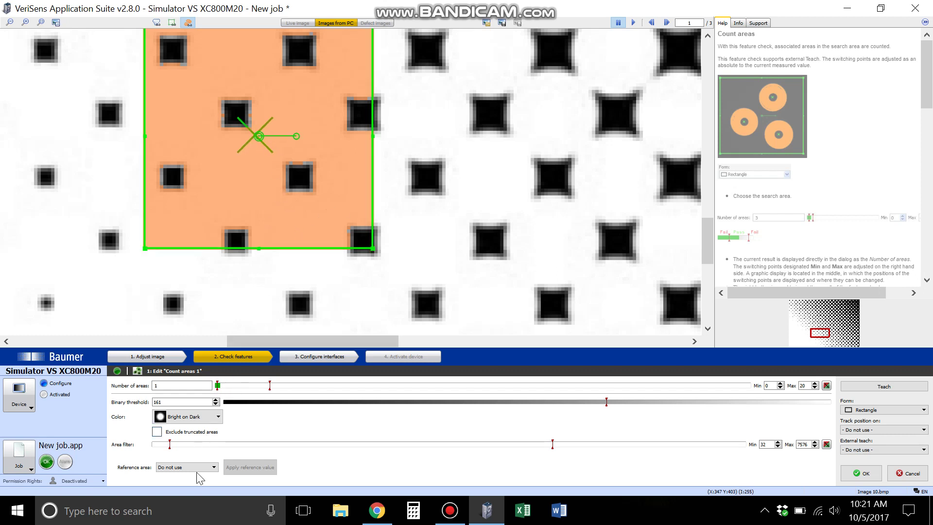
Exclude truncated areas and set the minimum number of areas to 1.
left_click(157, 431)
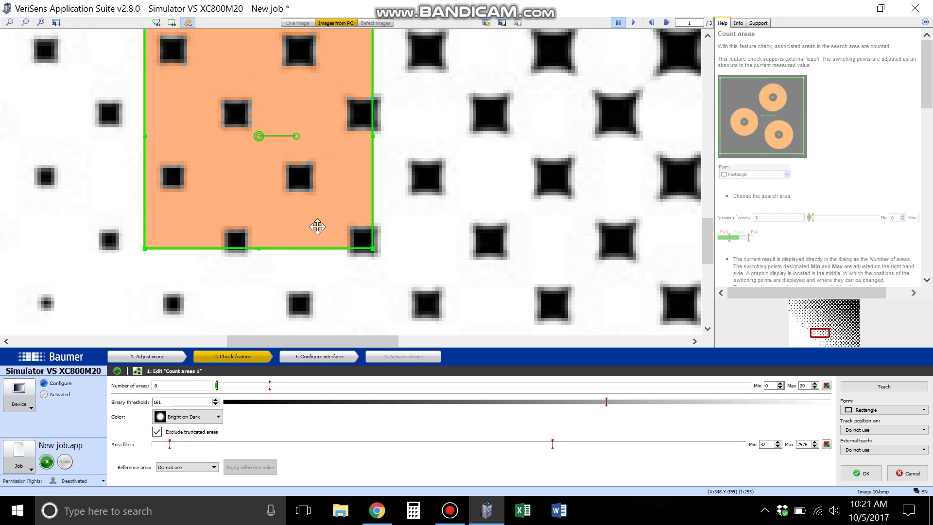
left_click(298, 330)
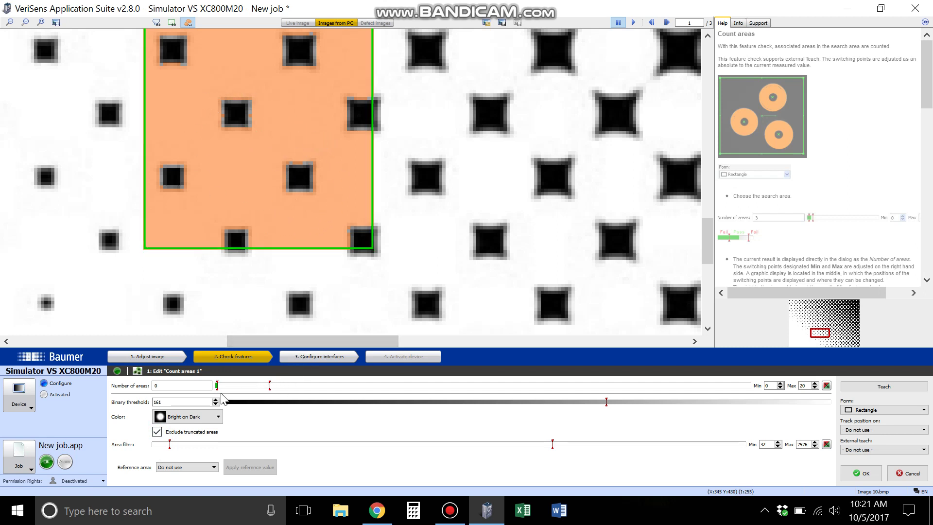
left_click_drag(219, 386, 225, 386)
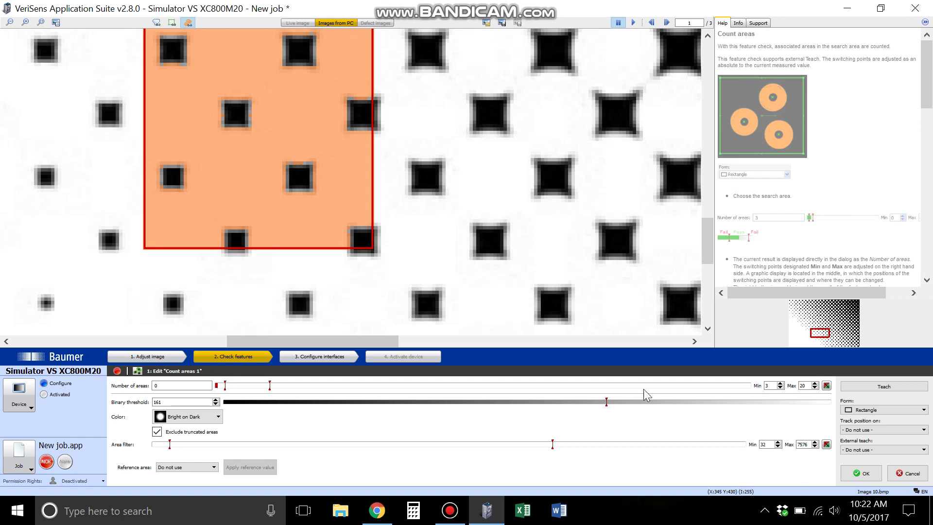
left_click(780, 387)
left_click(780, 388)
left_click(223, 238)
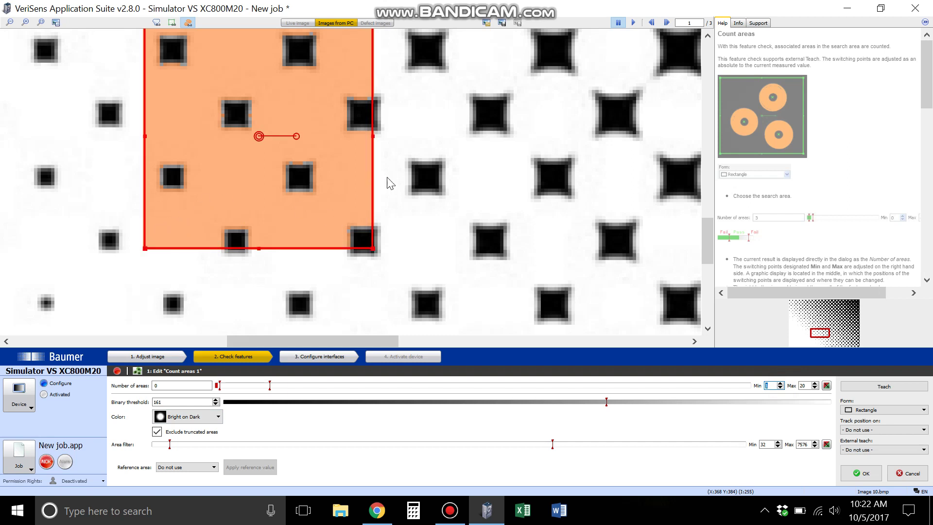
Set the color to Dark on Bright and compare counting with and without truncated areas, leaving them excluded.
left_click(185, 417)
left_click(182, 430)
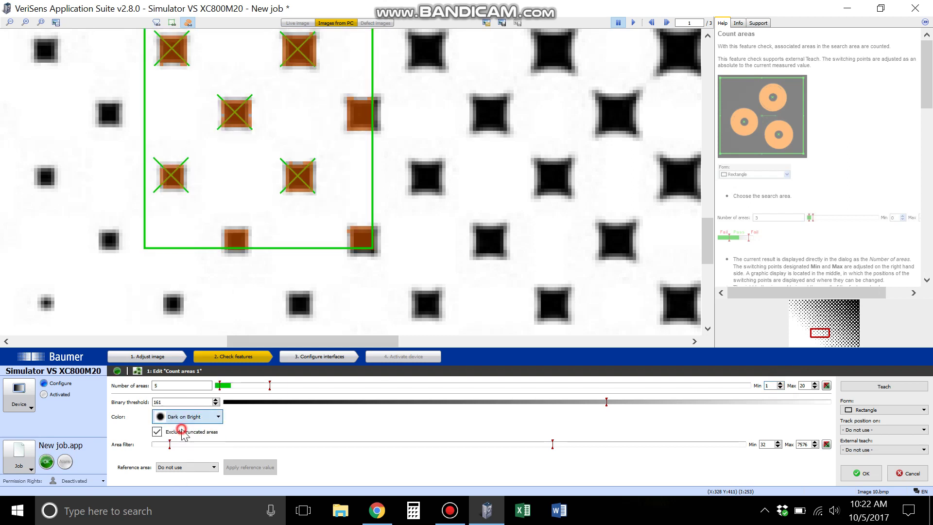
scroll(471, 260, "up", 1)
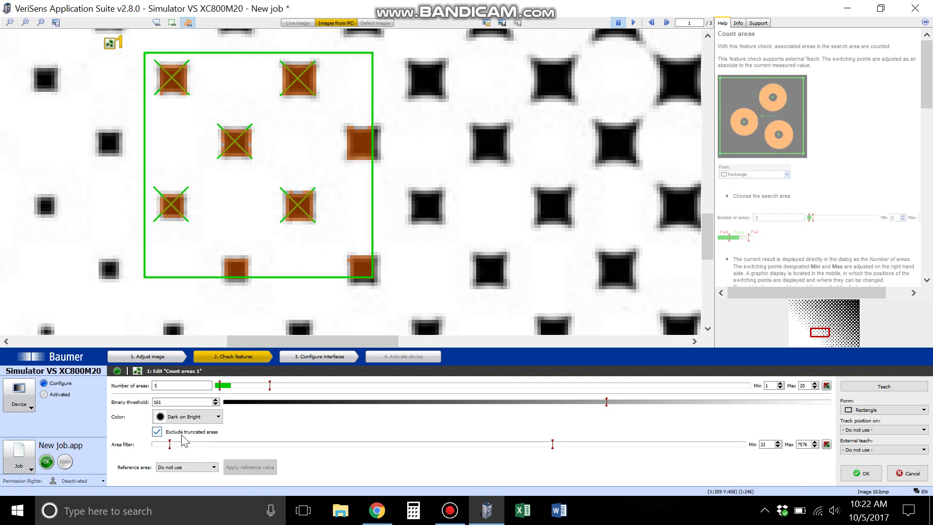
left_click(209, 434)
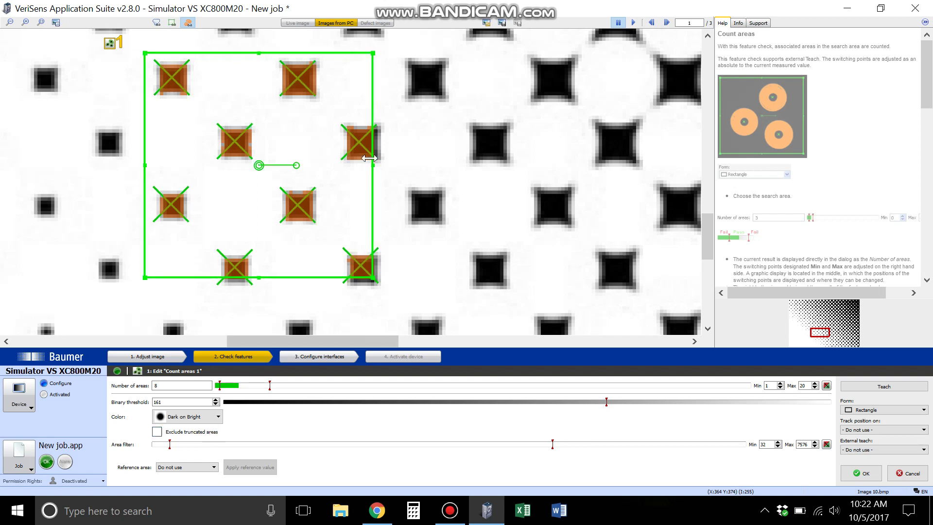
left_click(181, 434)
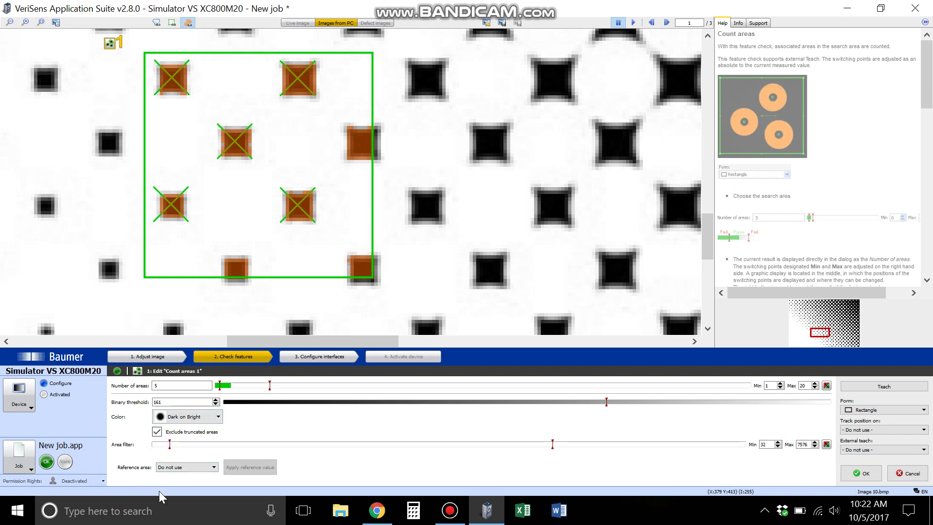
Try a reference area with "Use, don't carry area" beside the search area, and set it back to "Do not use".
left_click(177, 468)
left_click(181, 474)
left_click(197, 470)
left_click(188, 480)
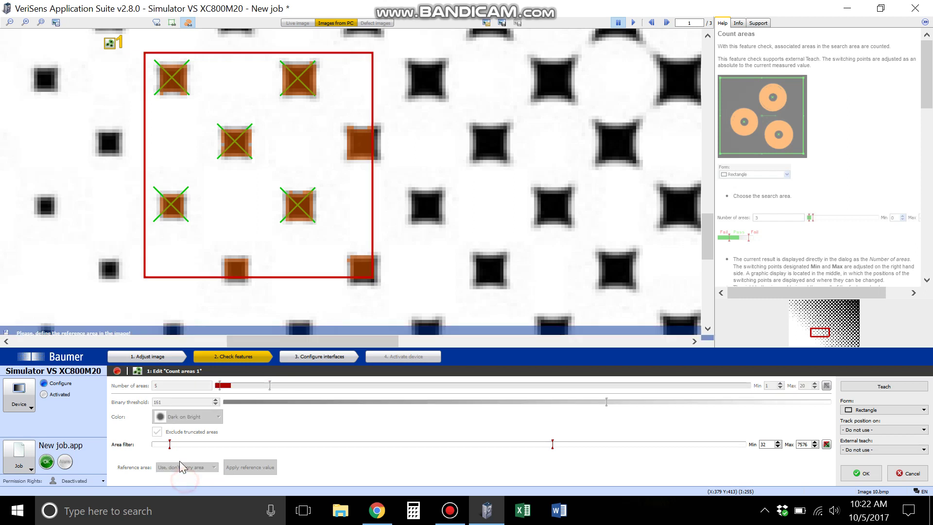
left_click(41, 264)
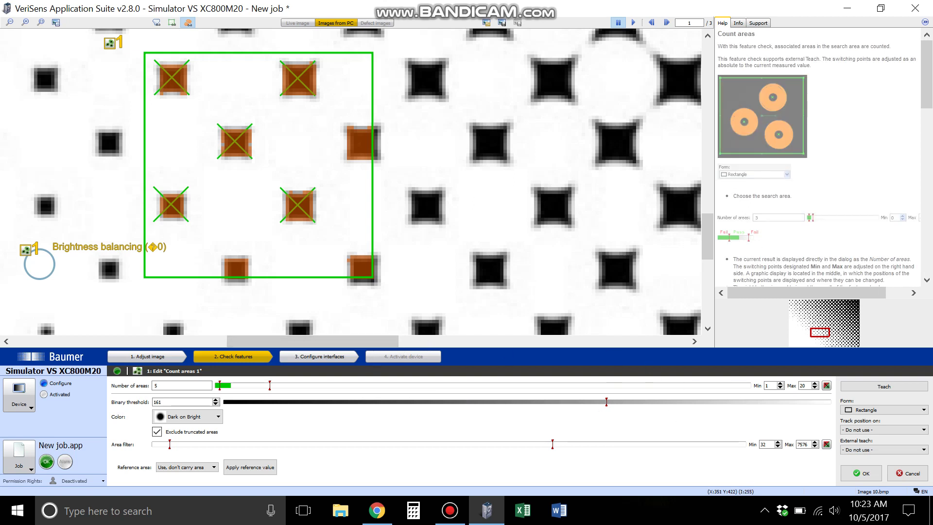
left_click(188, 464)
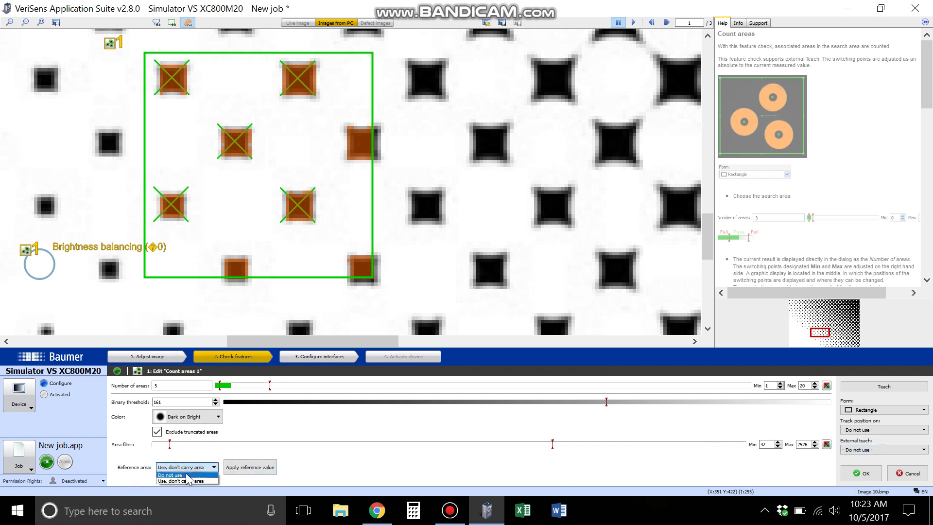
left_click(187, 475)
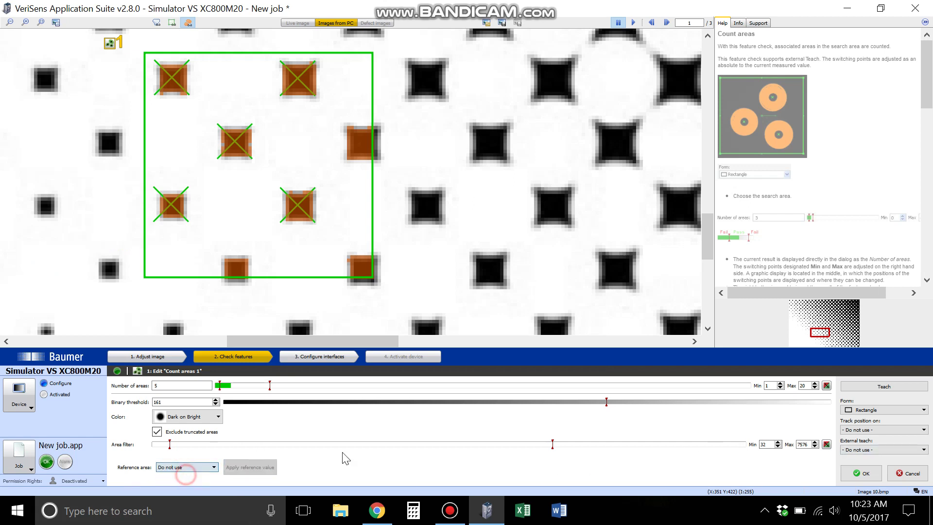
Try a circle as the search area's form, return it to a rectangle and open the position tracking choices.
left_click(881, 410)
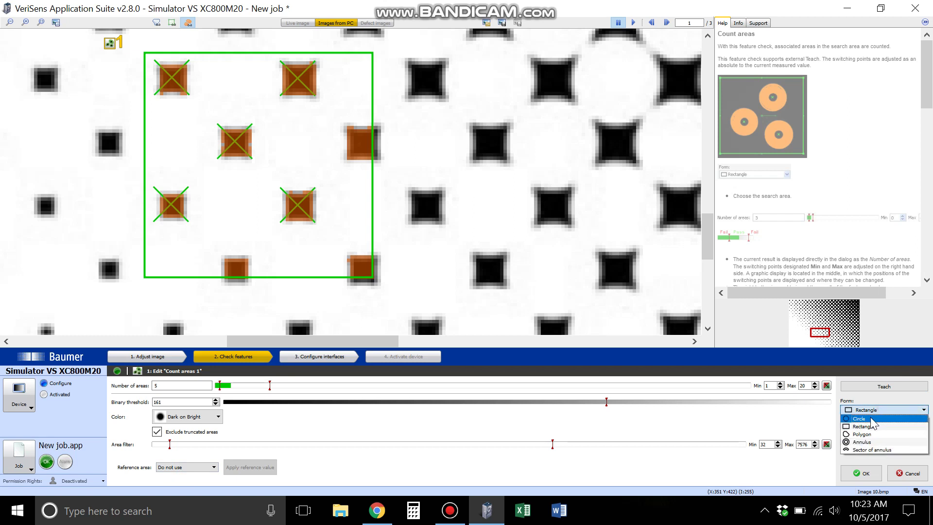
left_click(866, 418)
left_click(877, 410)
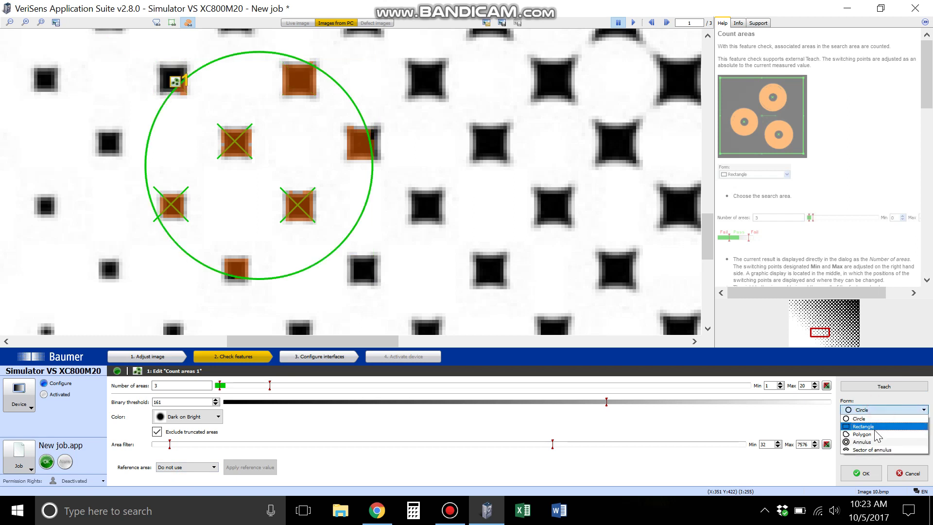
left_click(874, 426)
left_click(877, 433)
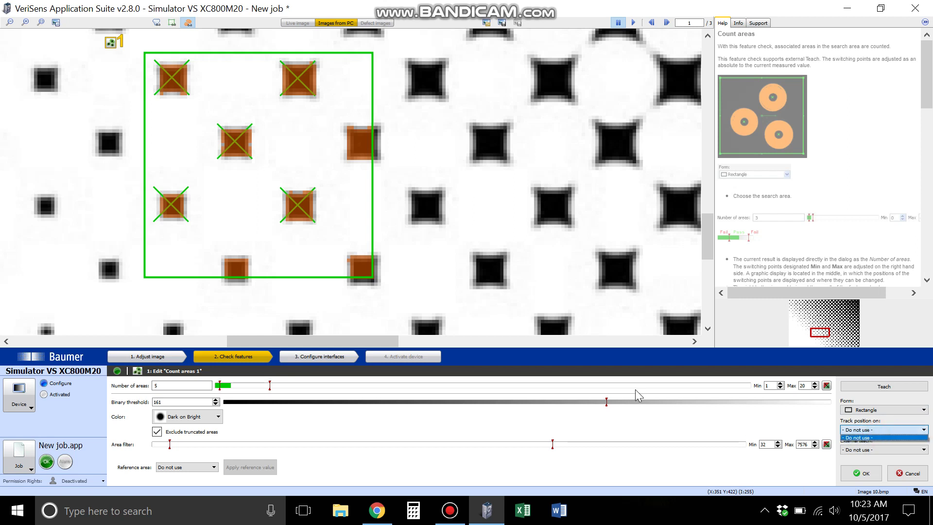
Move the rectangular search area slightly left and down so that the lower middle square lies fully inside it.
left_click(310, 171)
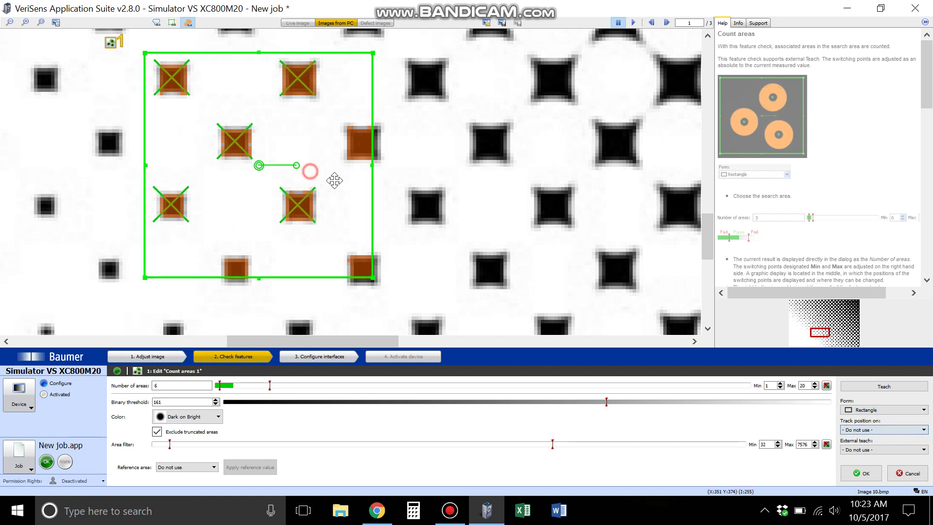
left_click_drag(334, 181, 300, 171)
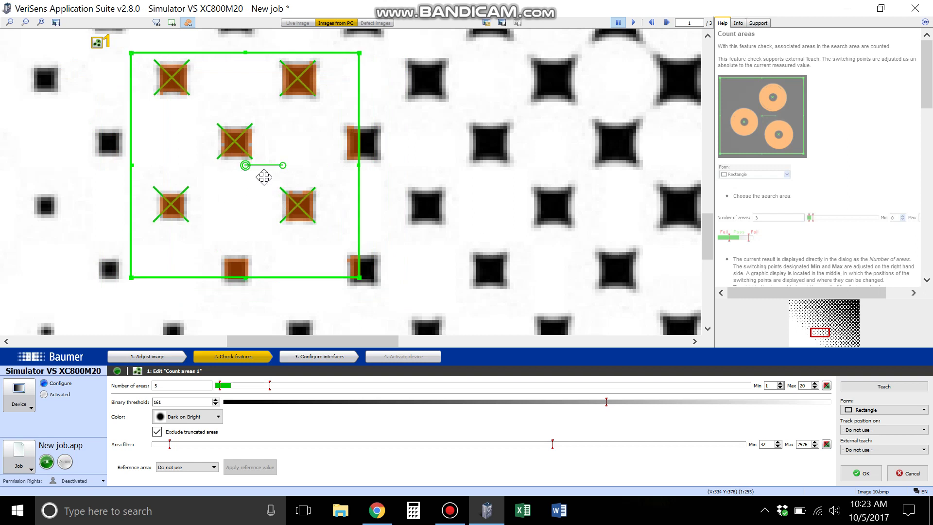
mouse_move(264, 177)
left_mouse_down()
mouse_move(335, 186)
mouse_move(260, 186)
left_mouse_up()
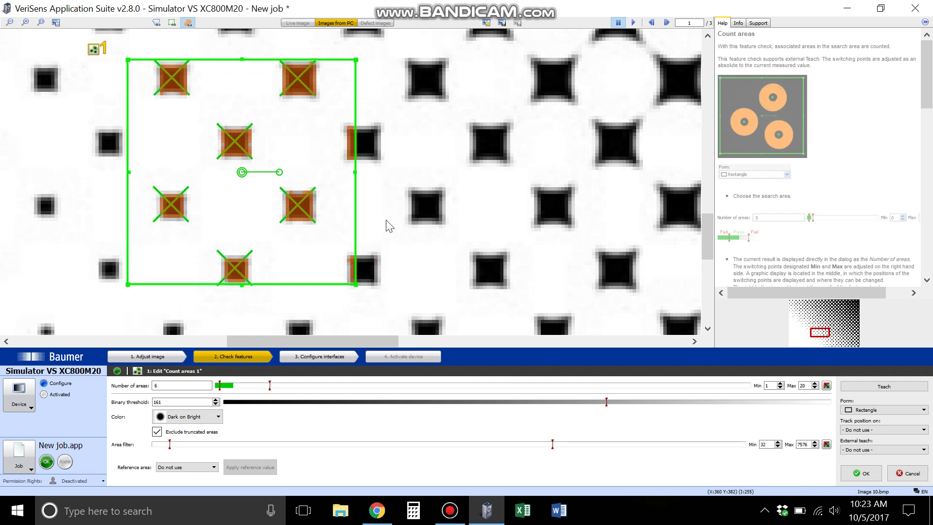